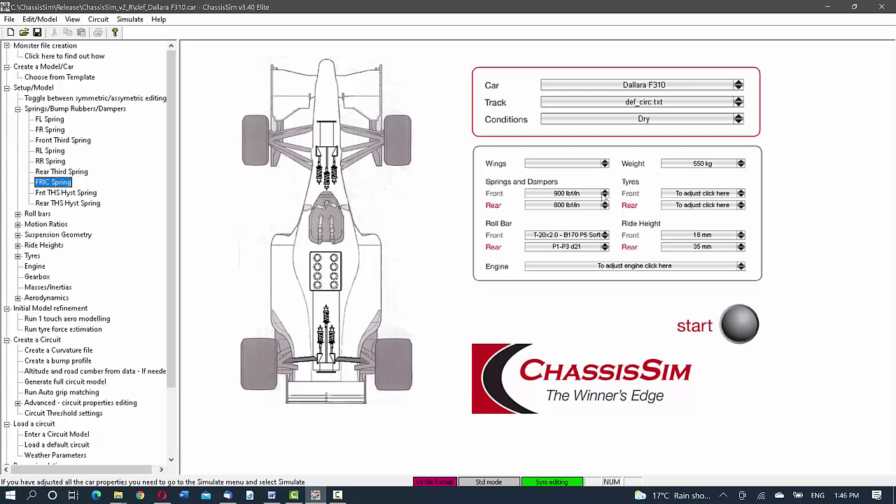
Collapse the Springs/Bump Rubbers/Dampers branch in the setup tree to hide its individual springs
click(19, 110)
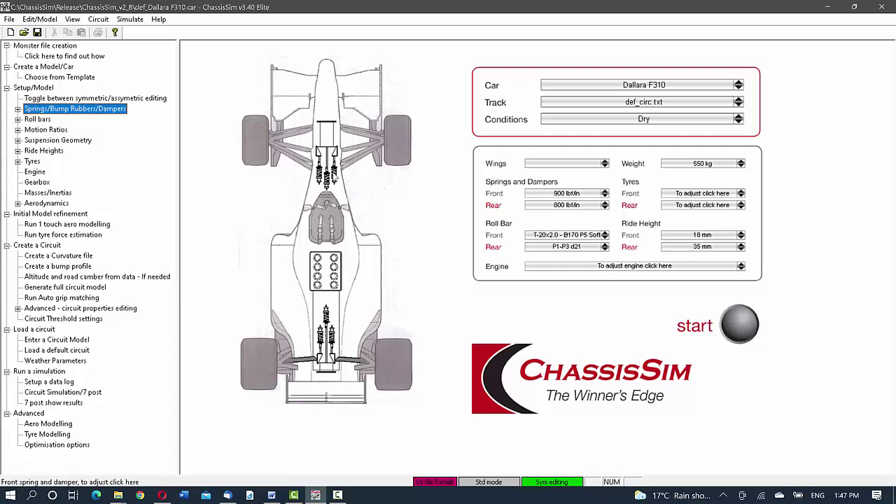
Open the front spring and damper settings and review its spring and bump rubber options without changes
click(334, 177)
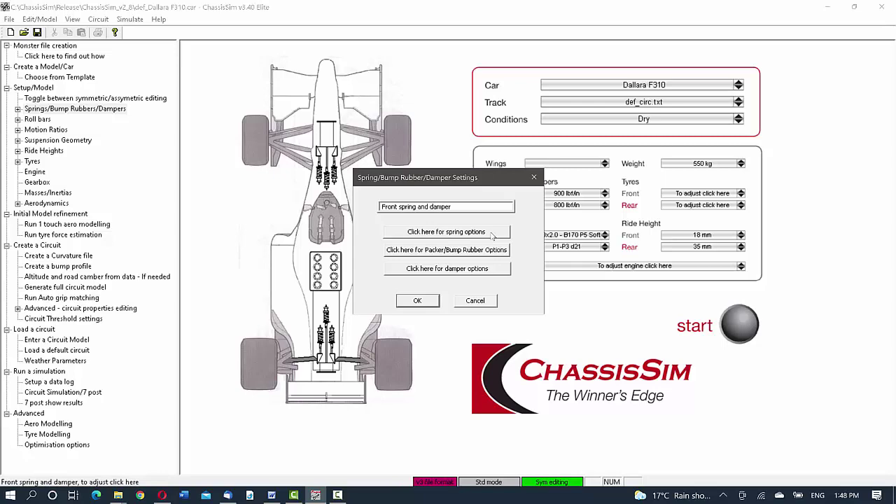
click(493, 237)
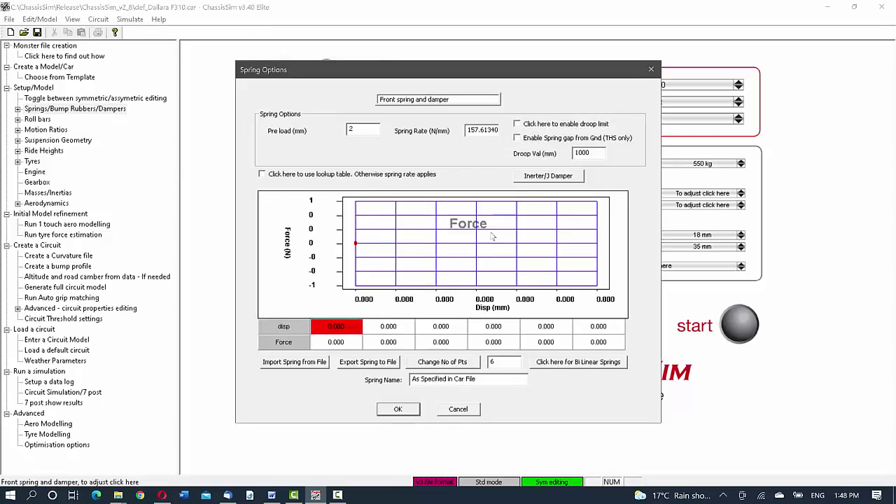
click(458, 410)
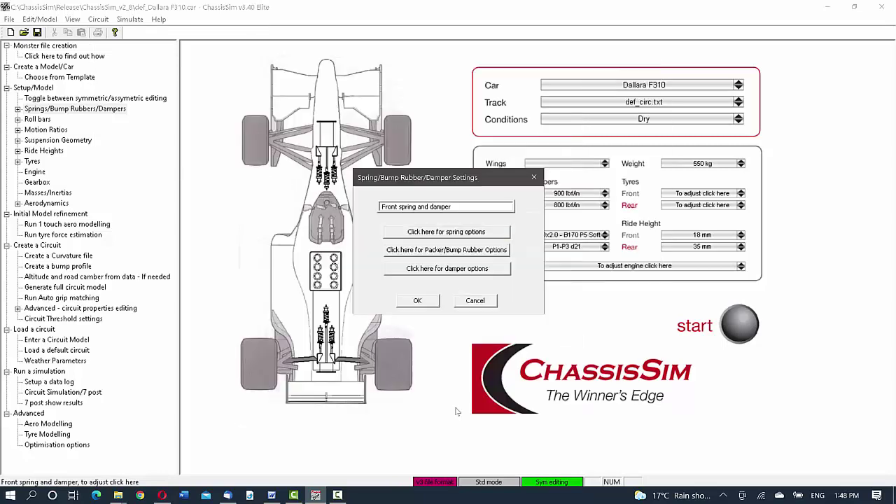
click(454, 251)
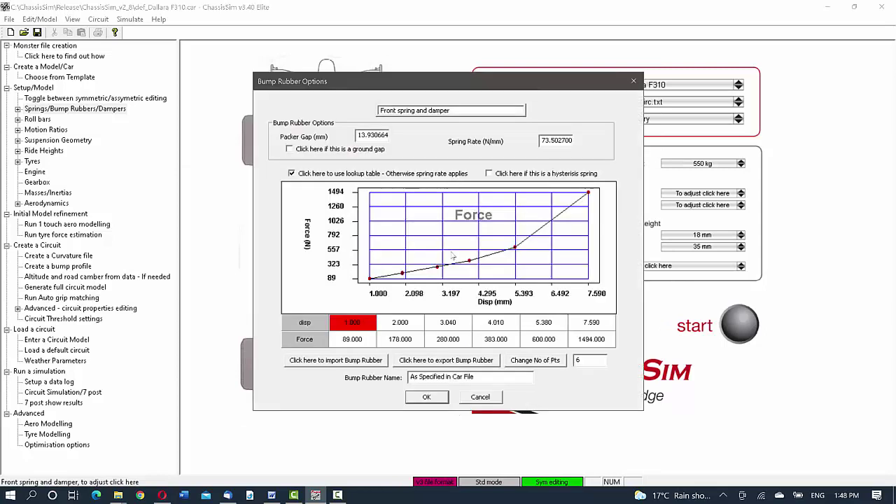
click(483, 405)
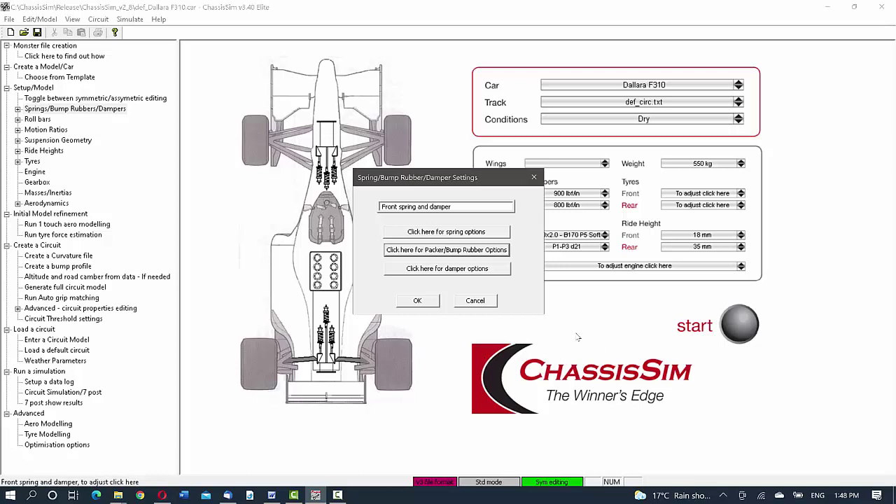
Close the front spring settings and open the FRIC Spring entry's spring and damper settings
click(476, 301)
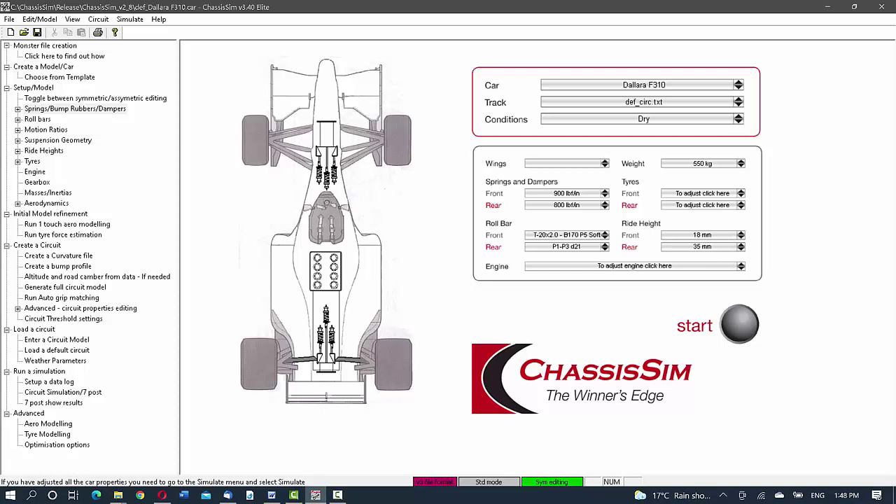
click(17, 109)
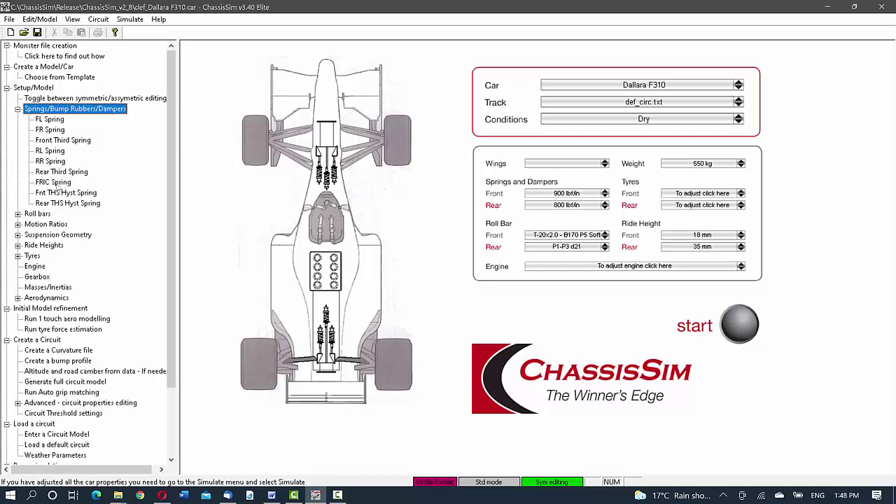
click(61, 185)
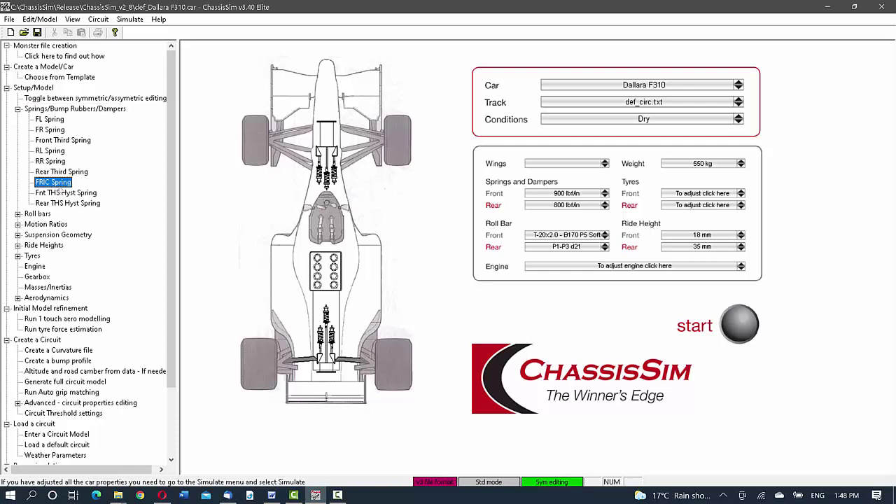
double_click(60, 185)
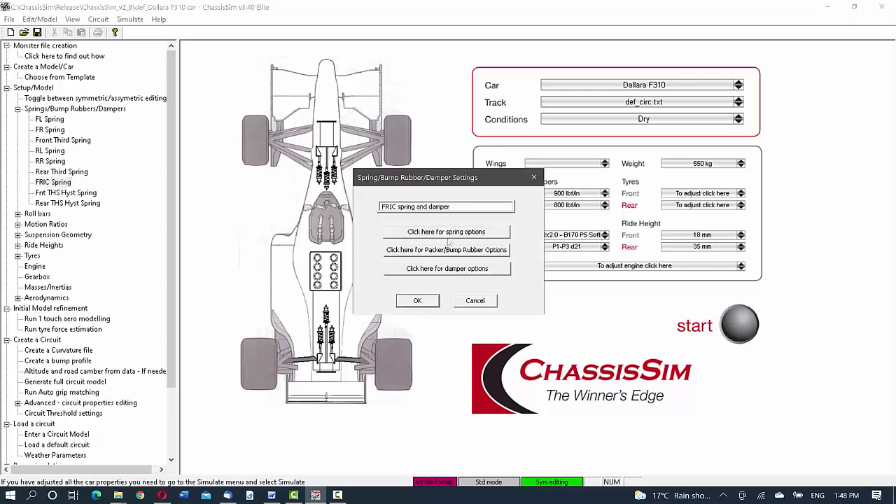
Close the FRIC settings, then review and close the rear differential map, calculator and gearbox parameters unchanged
click(471, 303)
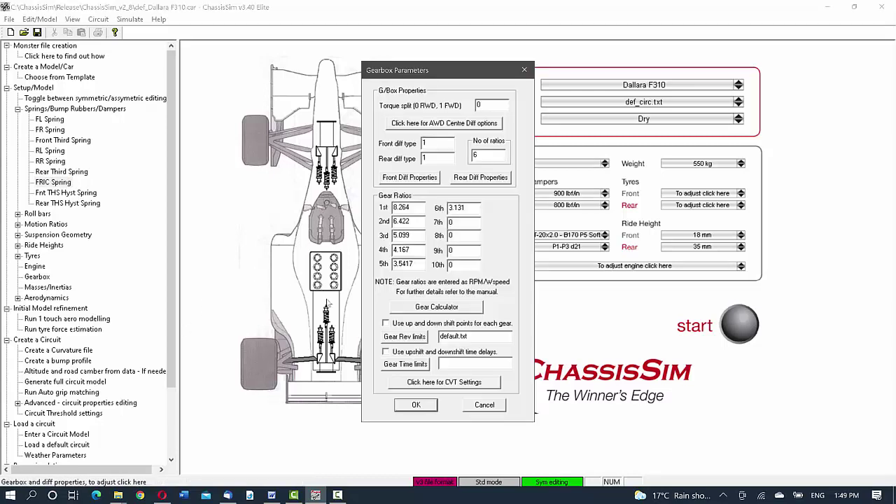
click(476, 180)
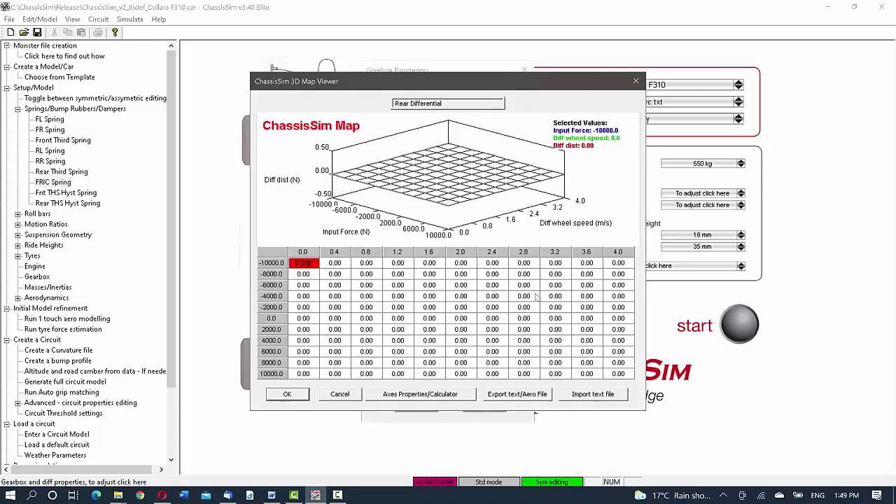
click(399, 396)
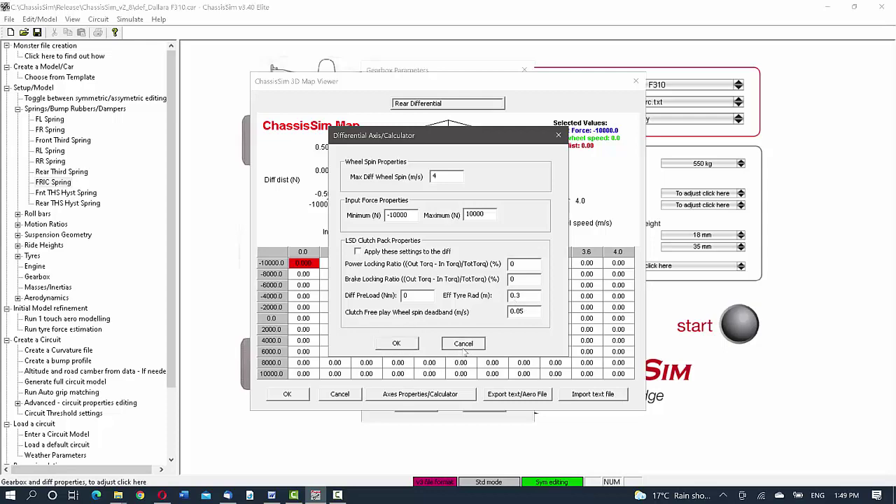
click(465, 345)
click(341, 395)
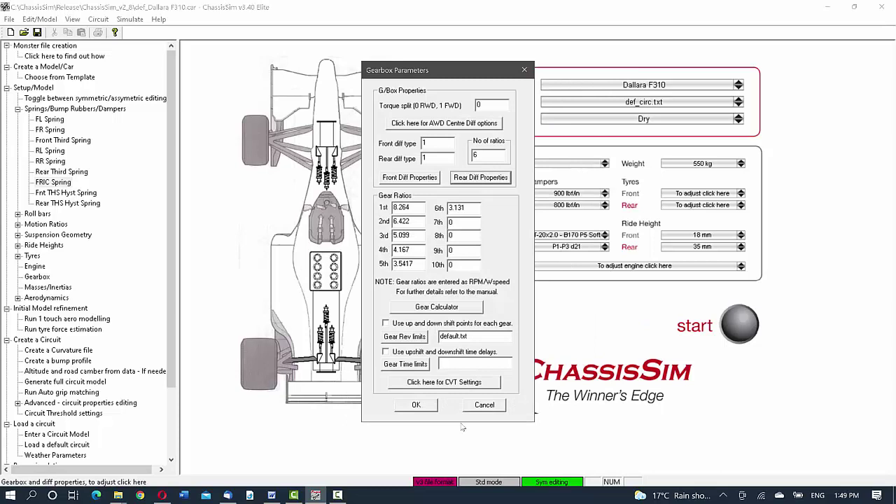
click(484, 406)
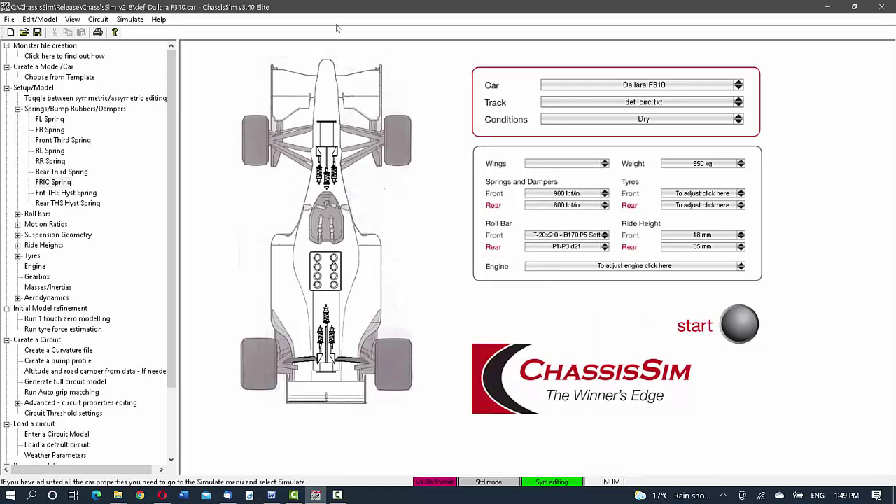
click(140, 23)
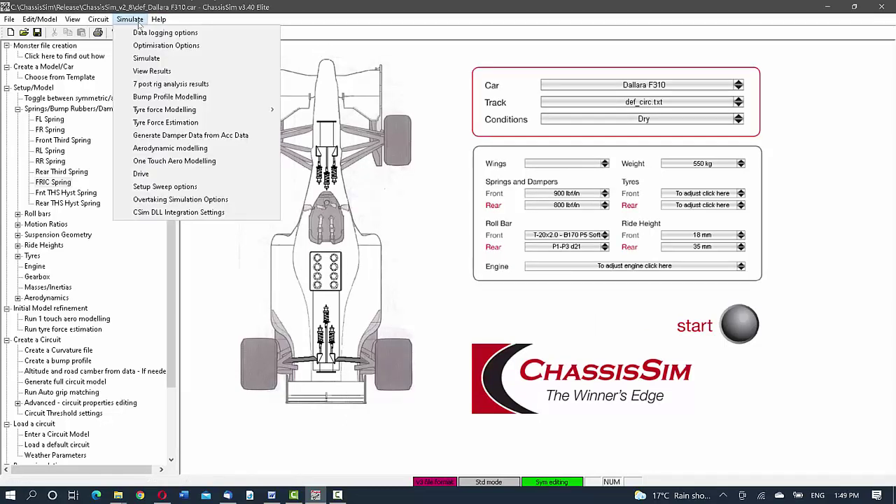
Open Tyre Force Estimation parameters and select the Understeer Factor value of 5
click(220, 124)
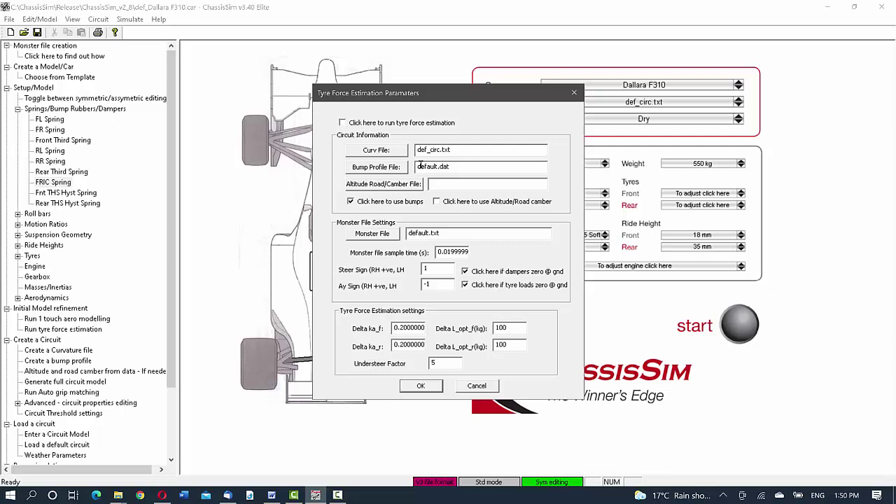
double_click(431, 367)
Cancel the tyre force parameters, then launch One Touch Aero Modelling and dismiss its discontinued notice
click(493, 386)
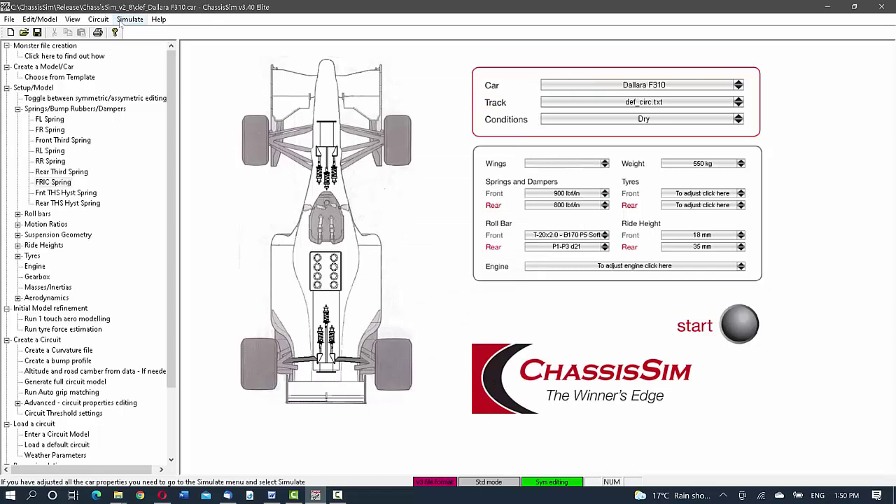
click(126, 20)
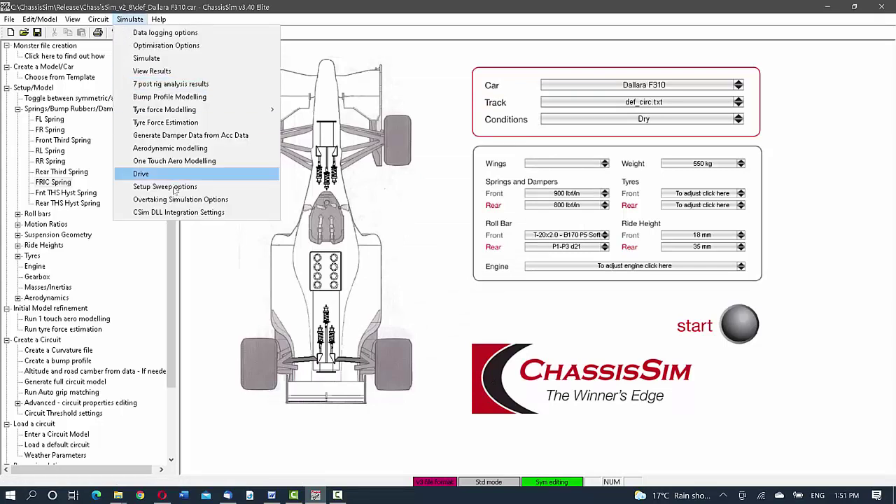
click(189, 161)
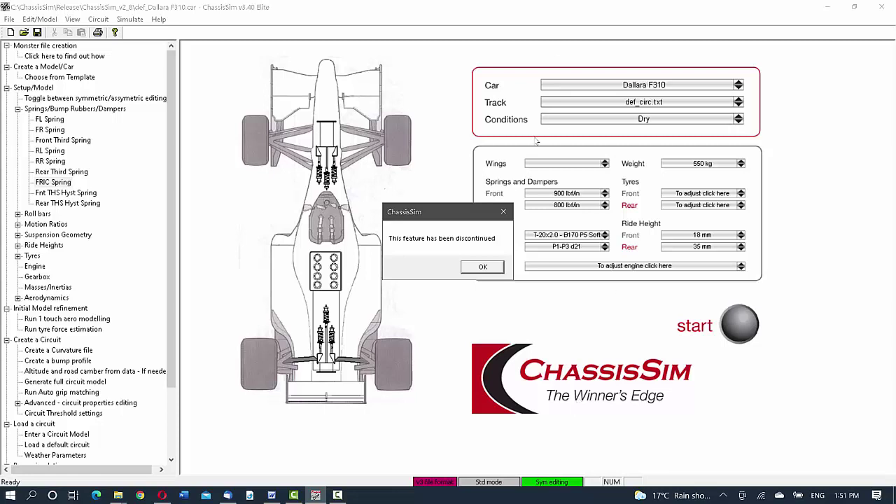
key(Return)
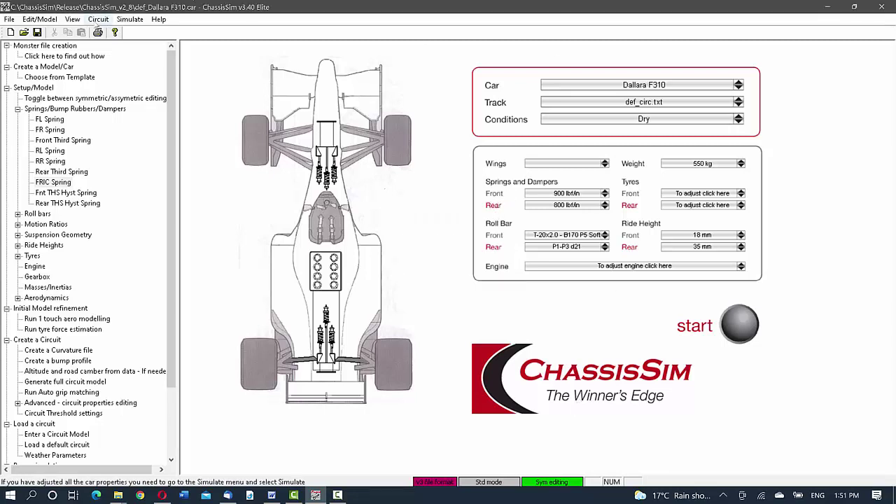
click(98, 19)
mouse_move(163, 118)
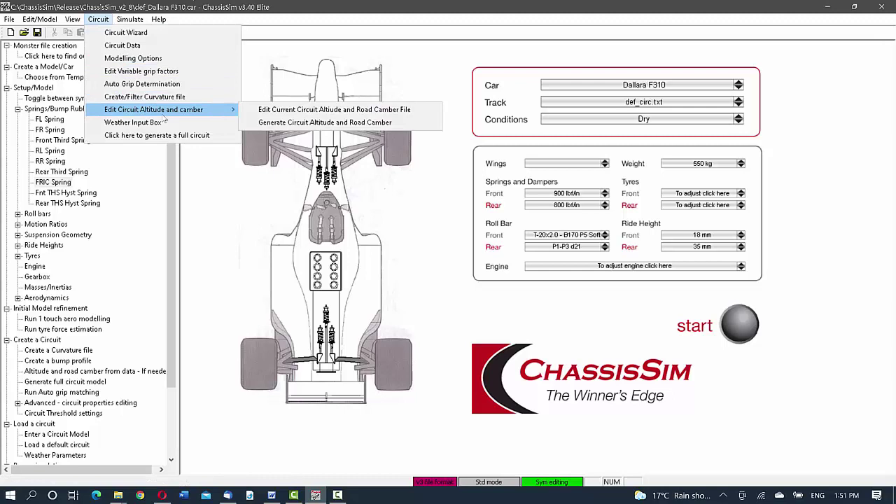
click(280, 126)
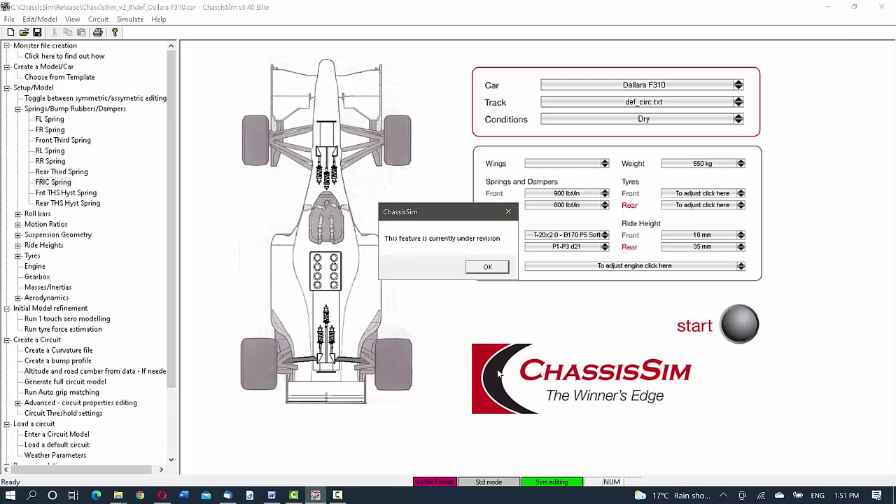
click(486, 269)
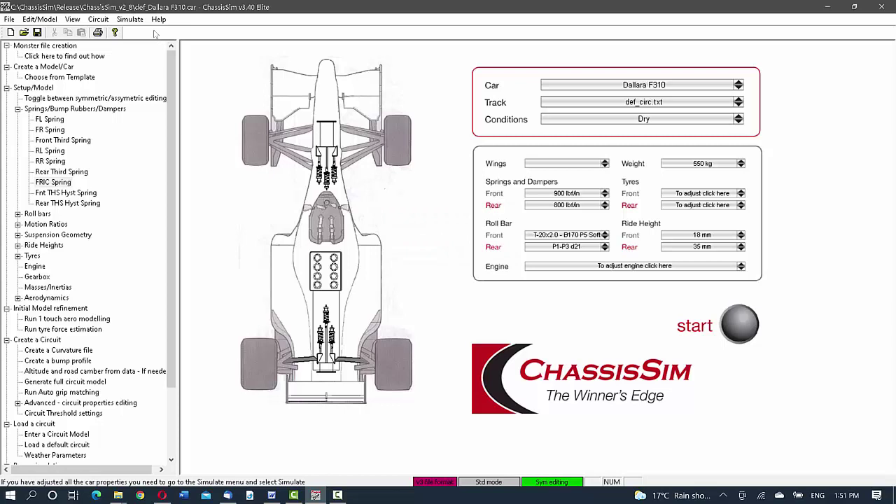
click(98, 19)
mouse_move(140, 111)
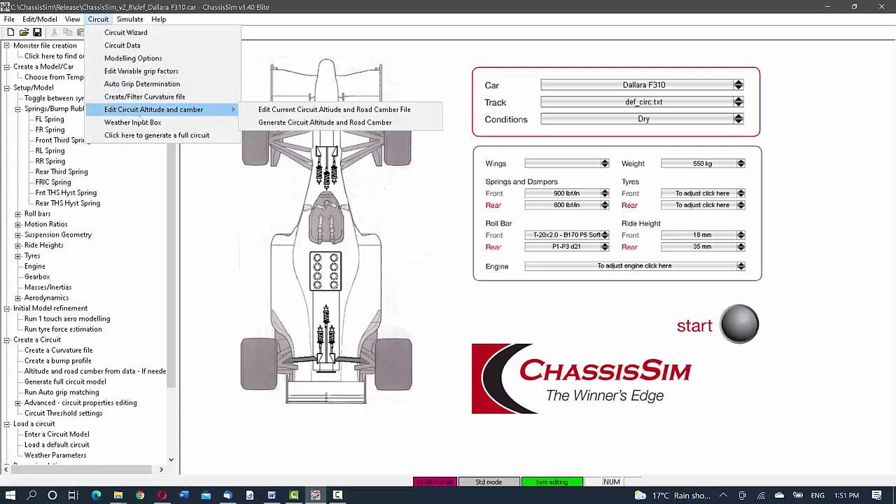
click(338, 113)
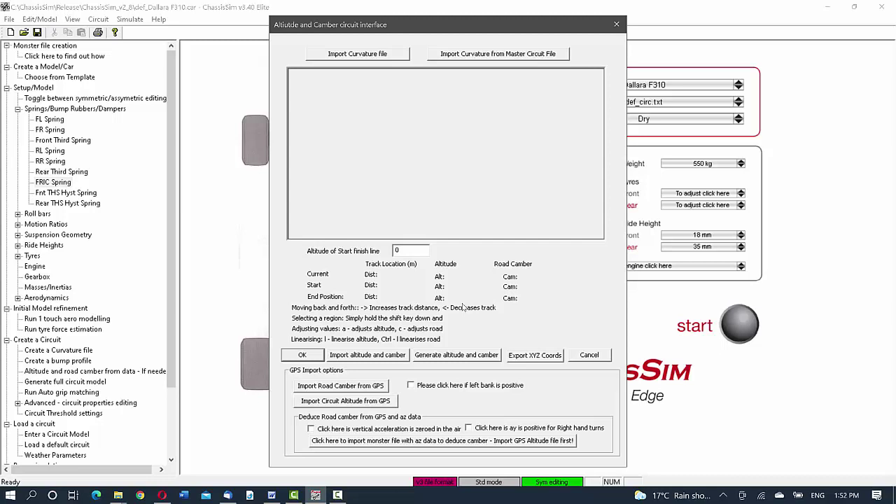
click(617, 25)
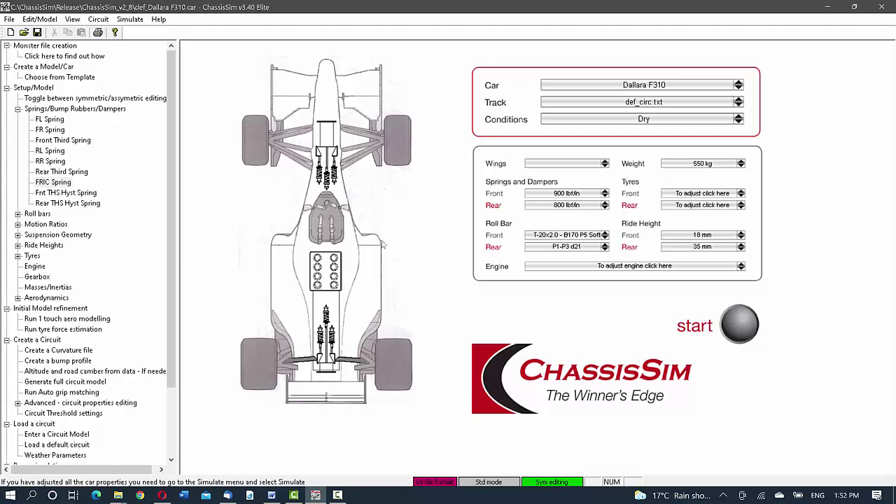
click(322, 274)
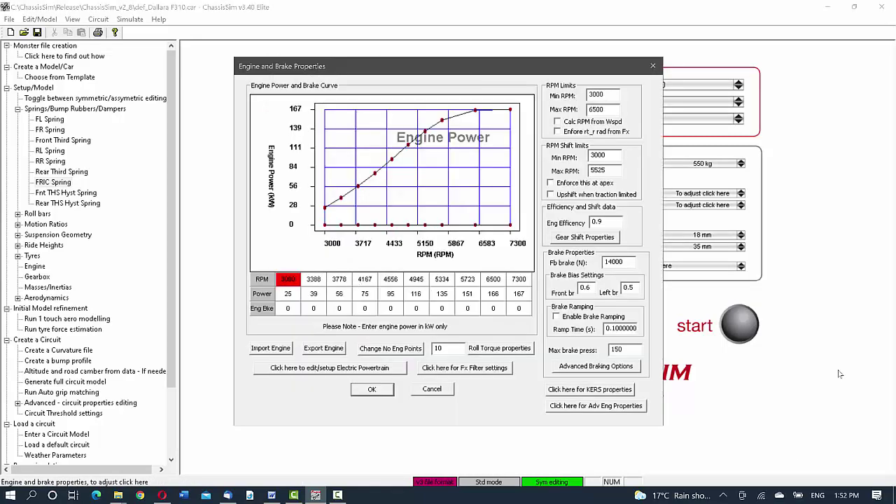
click(603, 391)
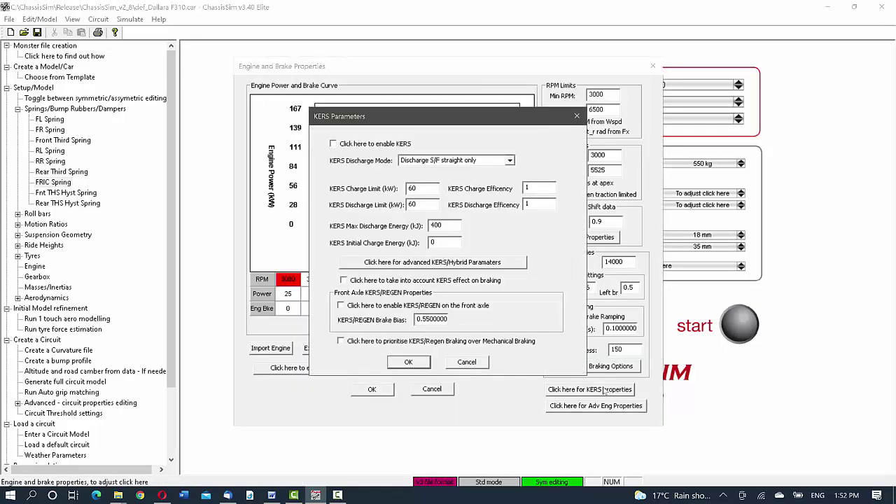
double_click(435, 242)
click(366, 309)
click(379, 343)
click(467, 363)
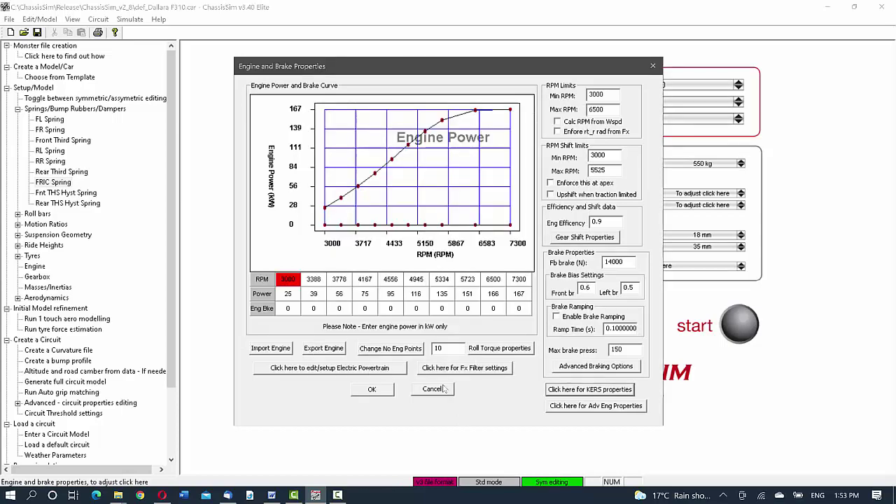
click(432, 389)
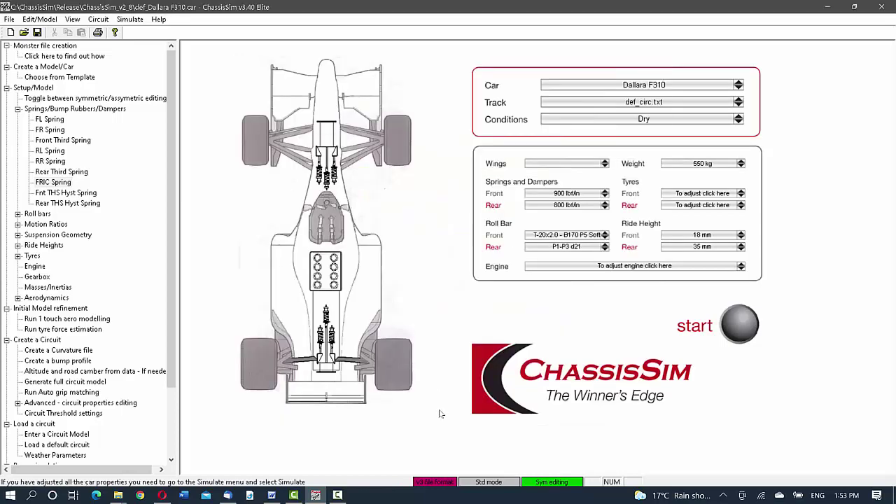